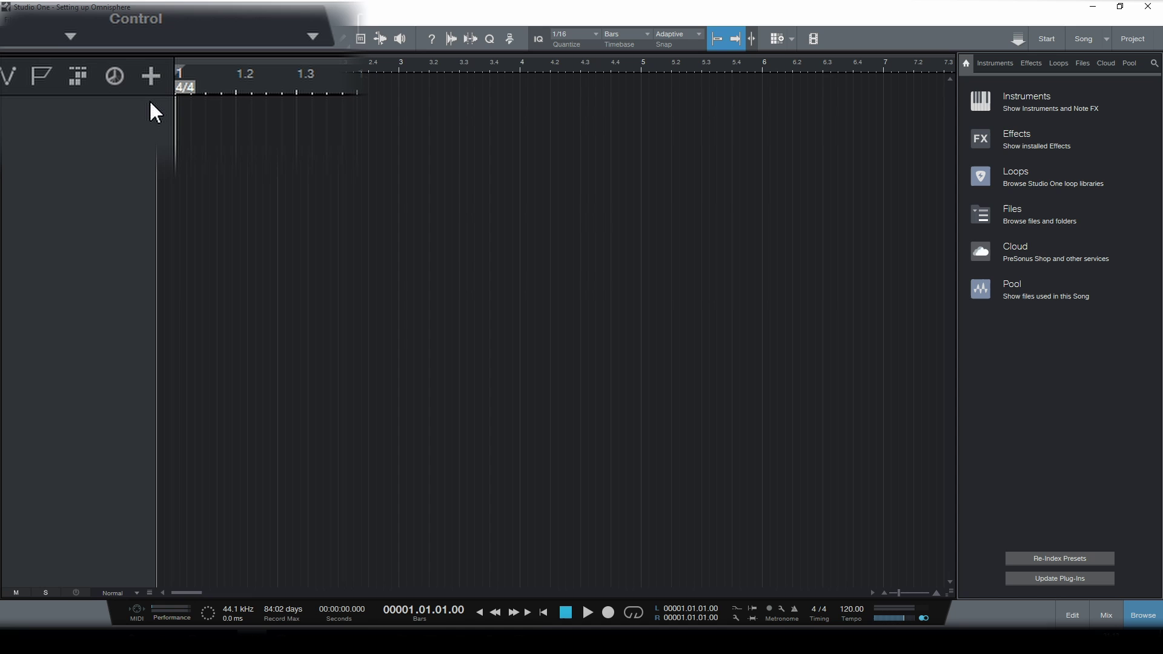
Start adding new tracks and name them 'Omni Midi'.
{"action": "left_click", "coordinate": [151, 77]}
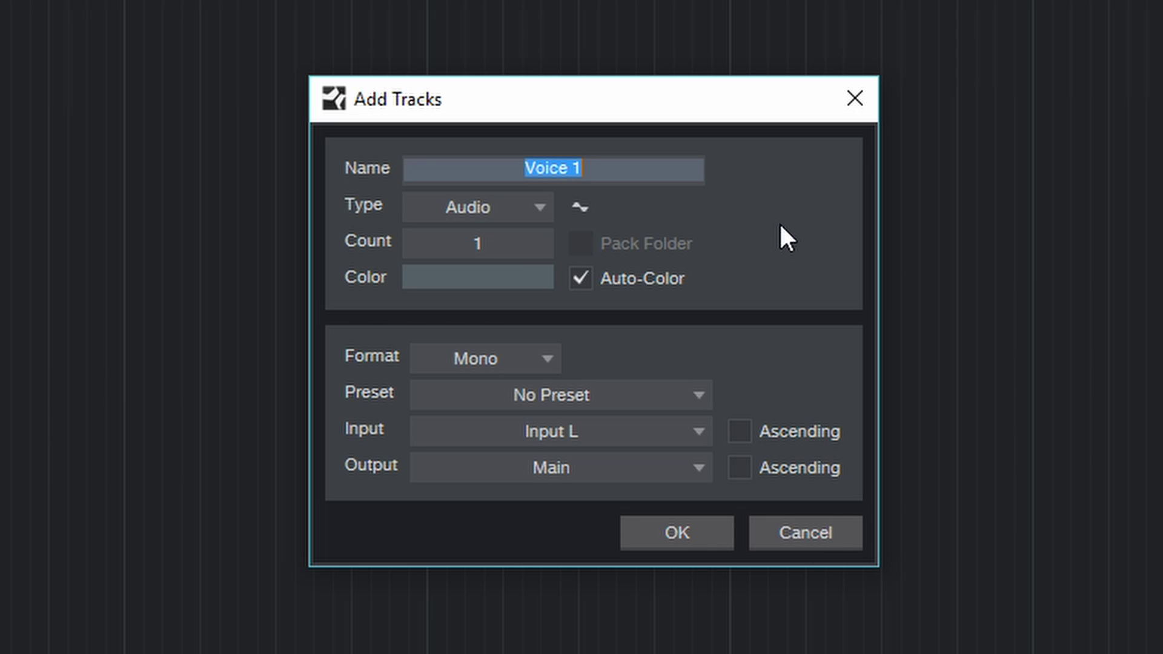
{"action": "type", "text": "Omni Midi"}
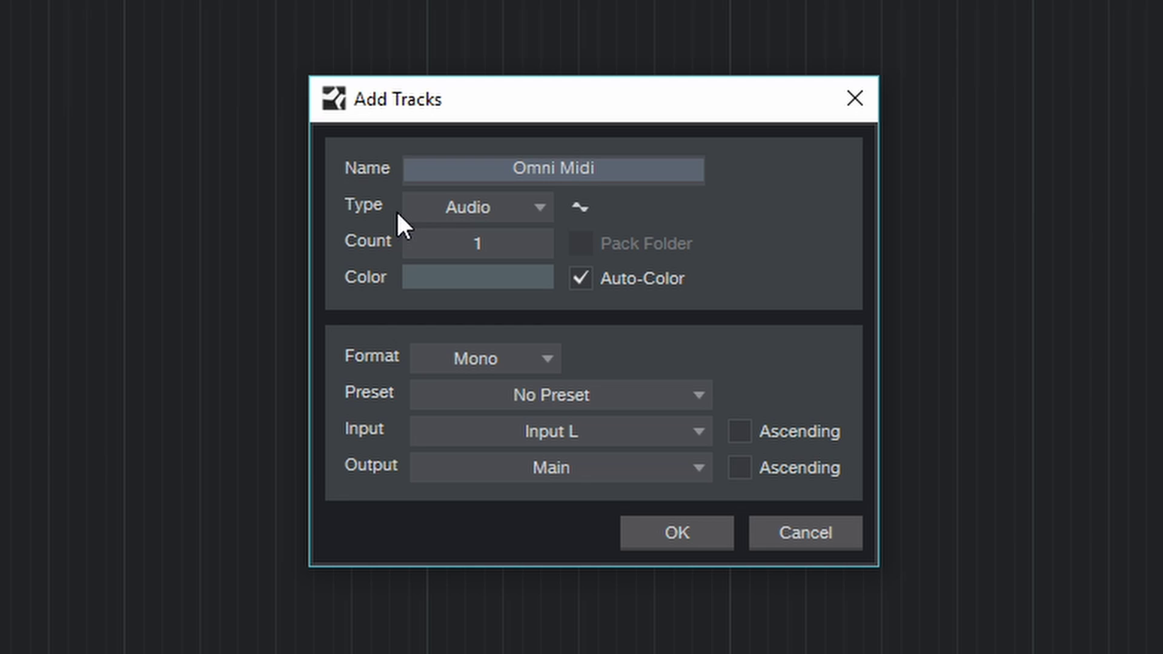
Make the new tracks Instrument tracks and set the count to 8.
{"action": "left_click", "coordinate": [538, 209]}
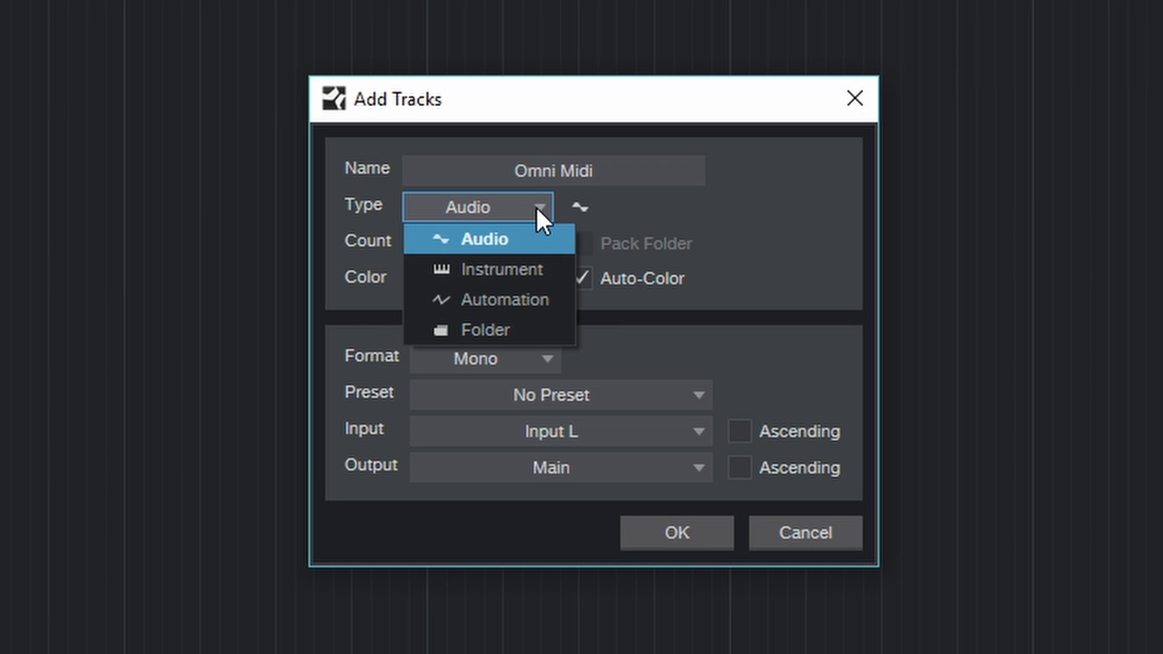
{"action": "left_click", "coordinate": [463, 267]}
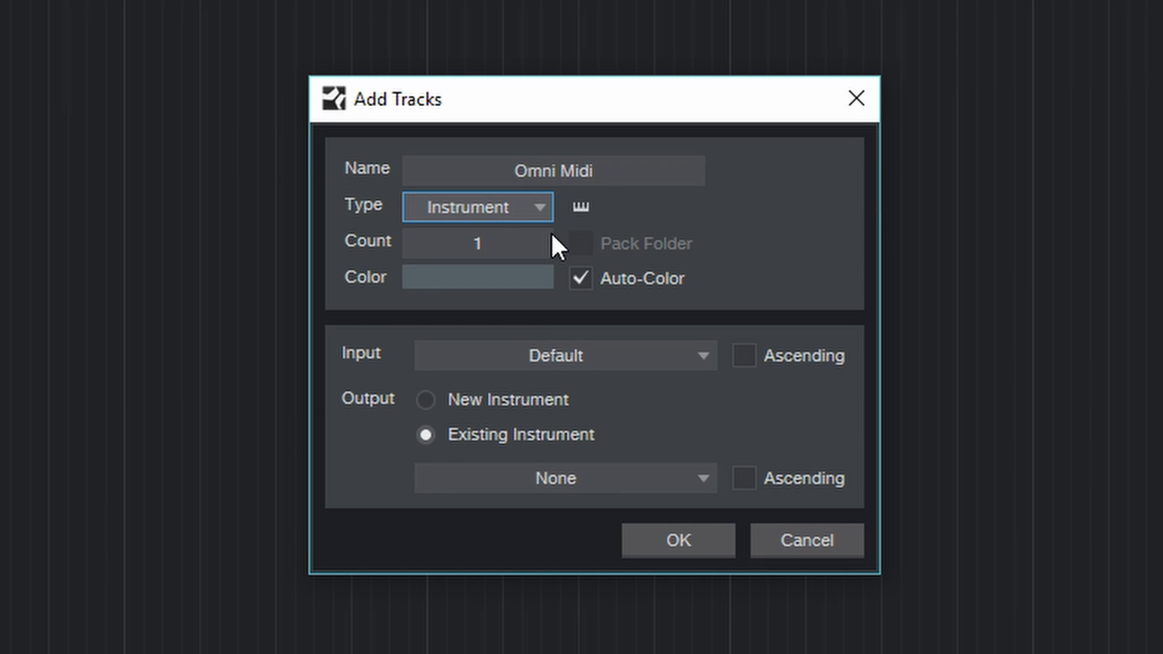
{"action": "left_click", "coordinate": [519, 245]}
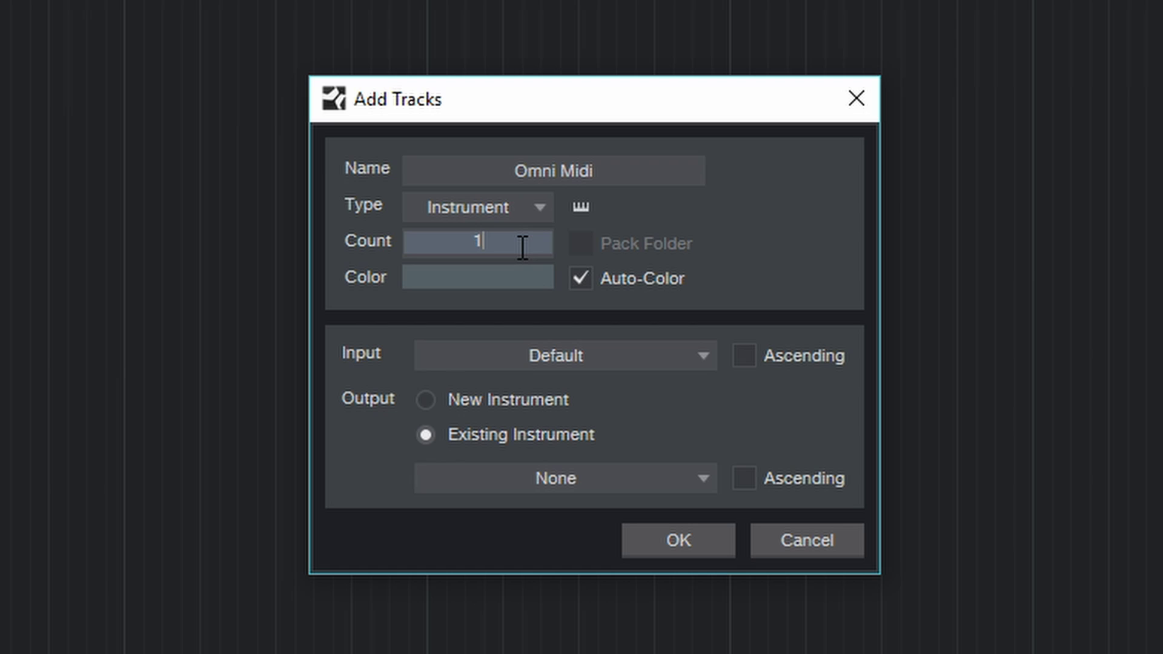
{"action": "left_click_drag", "start_coordinate": [521, 247], "coordinate": [404, 237]}
{"action": "type", "text": "8"}
Route the eight tracks to a new Omnisphere on ascending MIDI channels and add them.
{"action": "left_click", "coordinate": [422, 402]}
{"action": "left_click", "coordinate": [424, 401]}
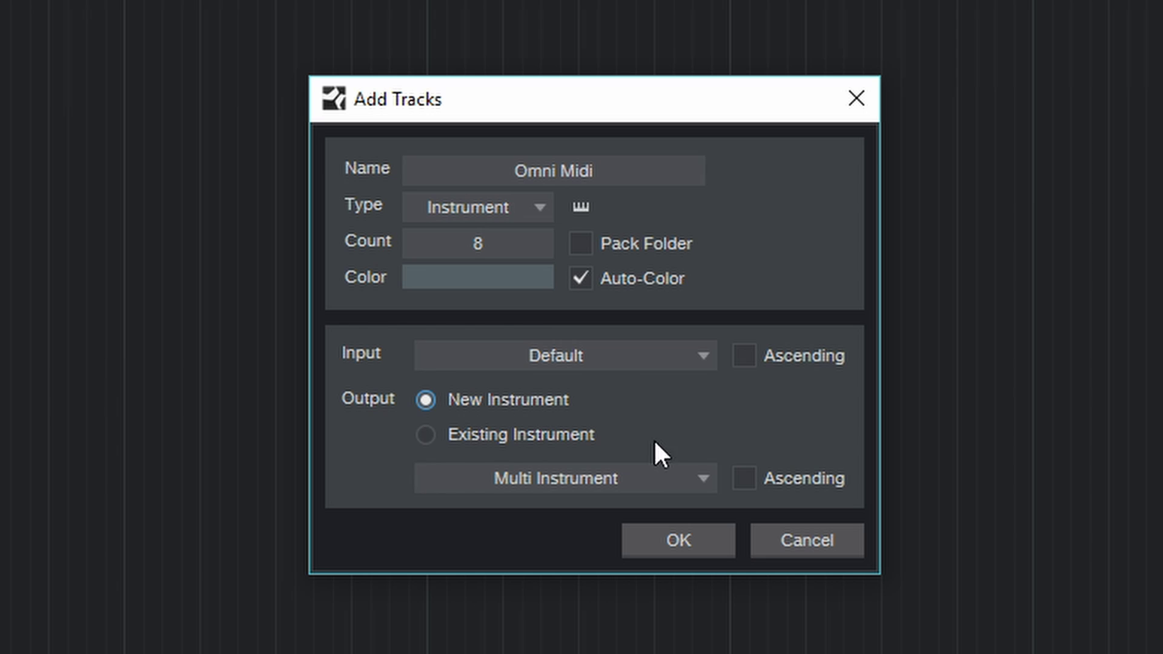
{"action": "left_click", "coordinate": [697, 478]}
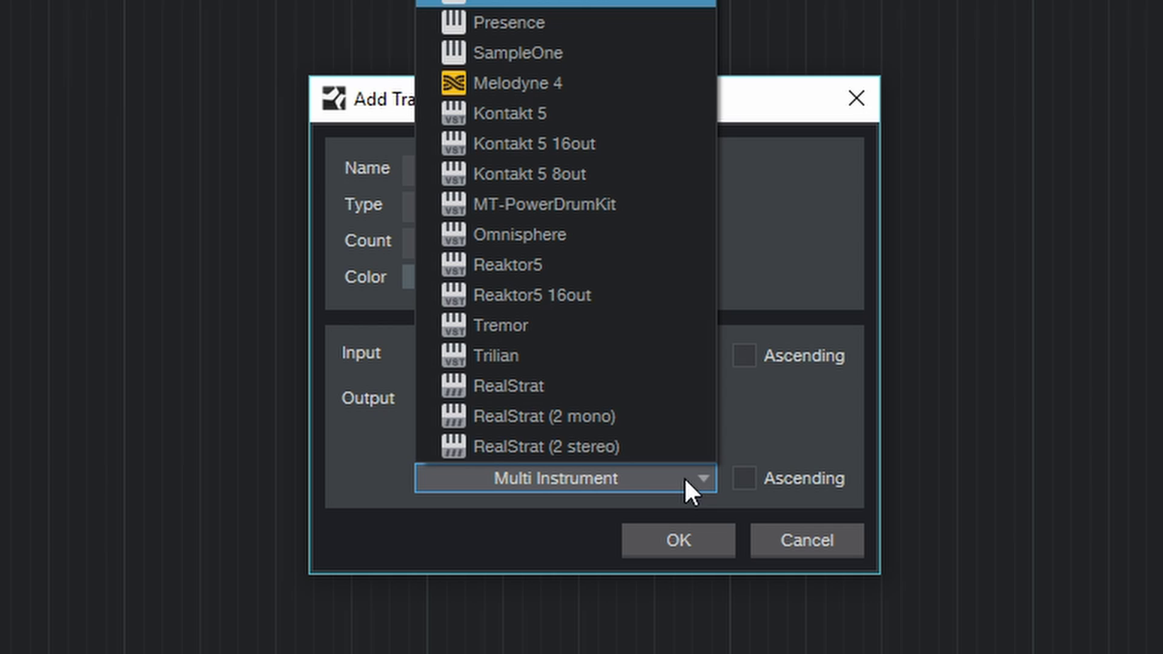
{"action": "left_click", "coordinate": [547, 238]}
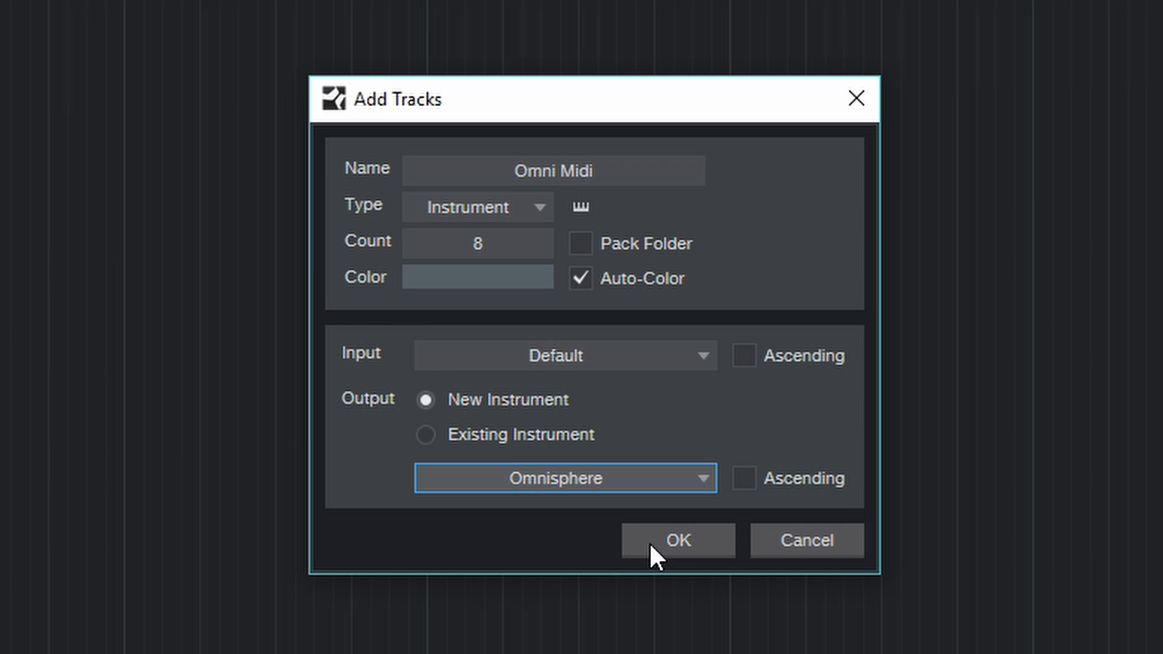
{"action": "left_click", "coordinate": [744, 479]}
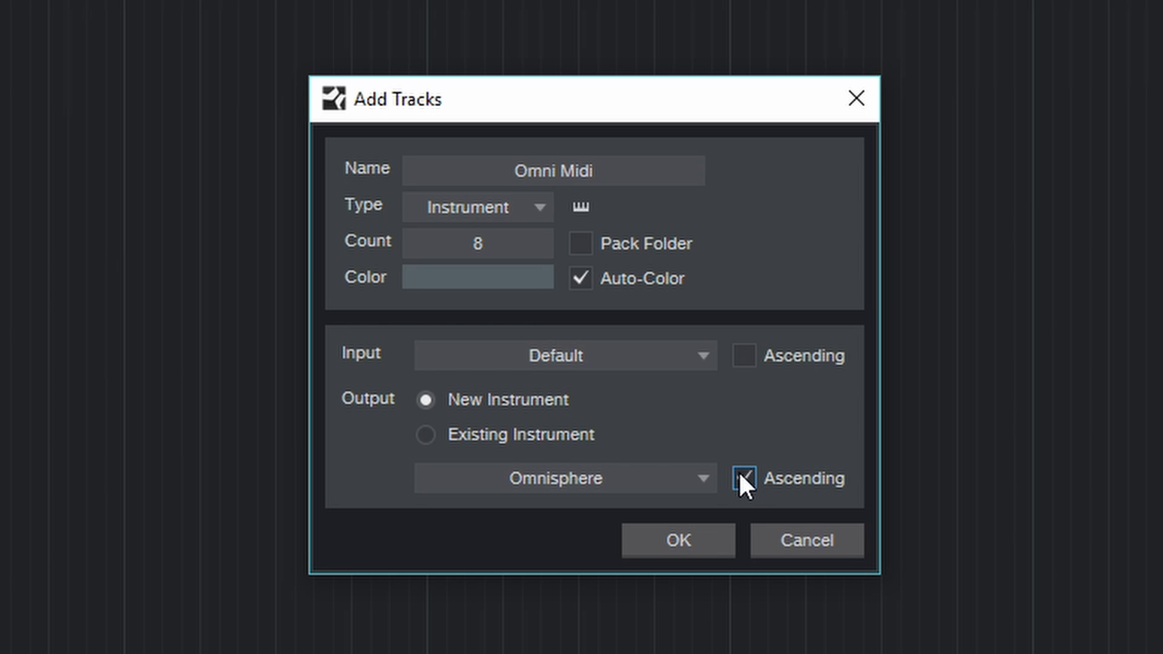
{"action": "left_click", "coordinate": [679, 541]}
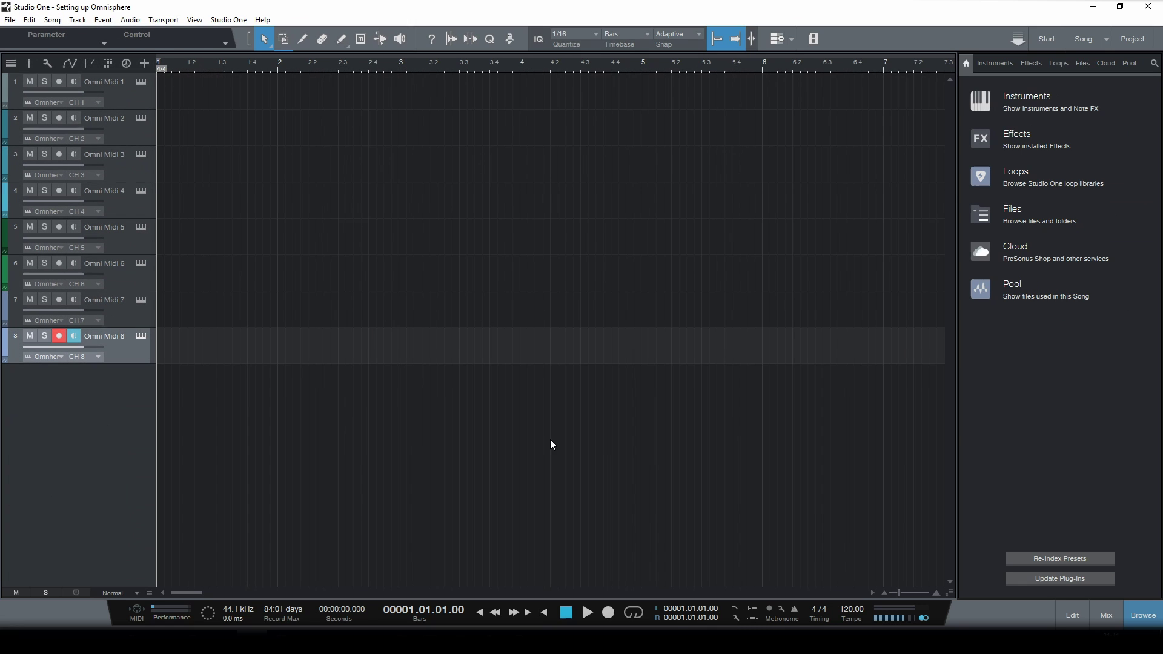
Open the Omnisphere editor from track 1's keyboard icon.
{"action": "left_click", "coordinate": [140, 84]}
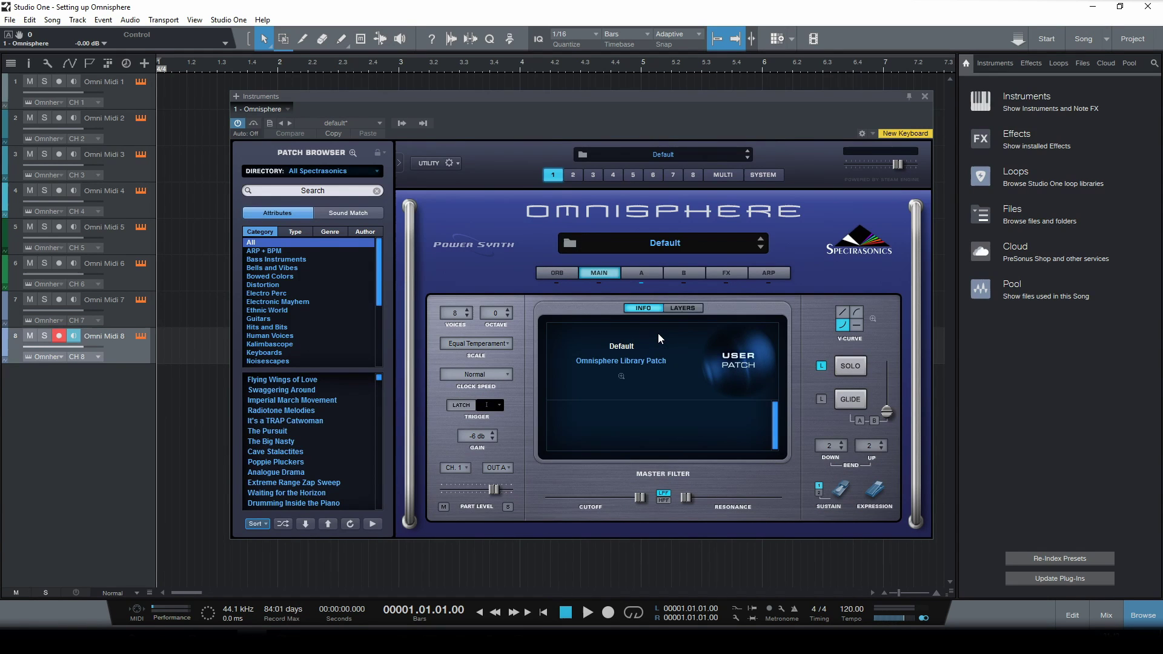
Switch Omnisphere to its MULTI view showing the eight loaded parts.
{"action": "left_click", "coordinate": [723, 175]}
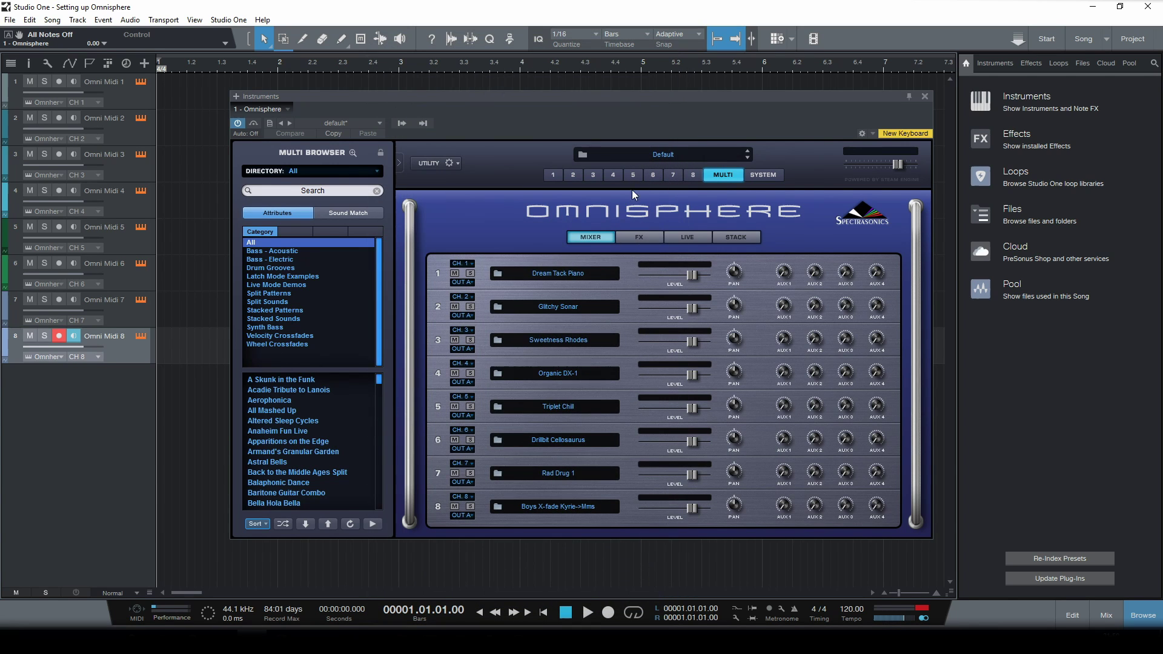
Arm Omni Midi 1, 2 and 3 in turn to test their Omnisphere parts.
{"action": "left_click", "coordinate": [125, 102]}
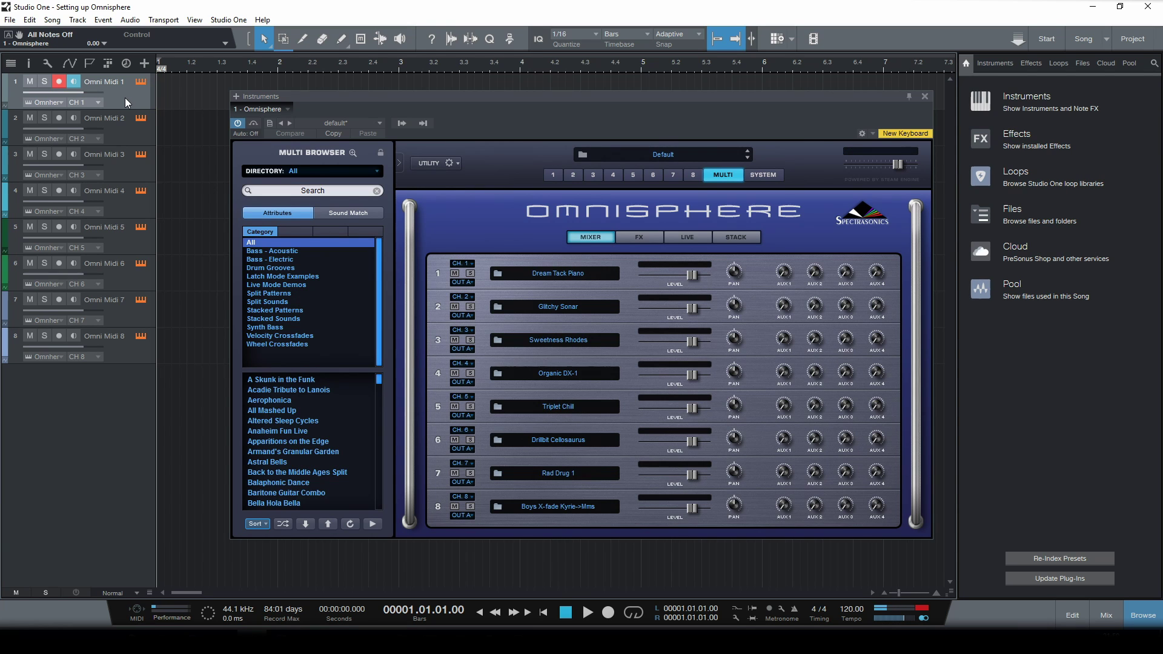
{"action": "left_click", "coordinate": [122, 130]}
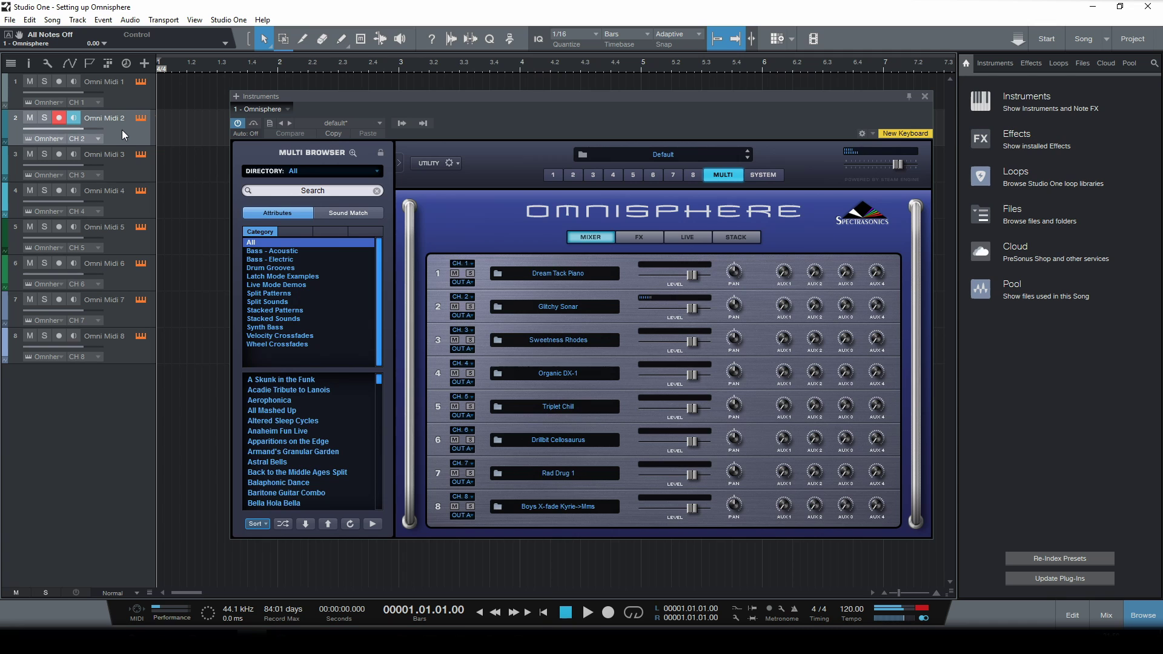
{"action": "left_click", "coordinate": [118, 167]}
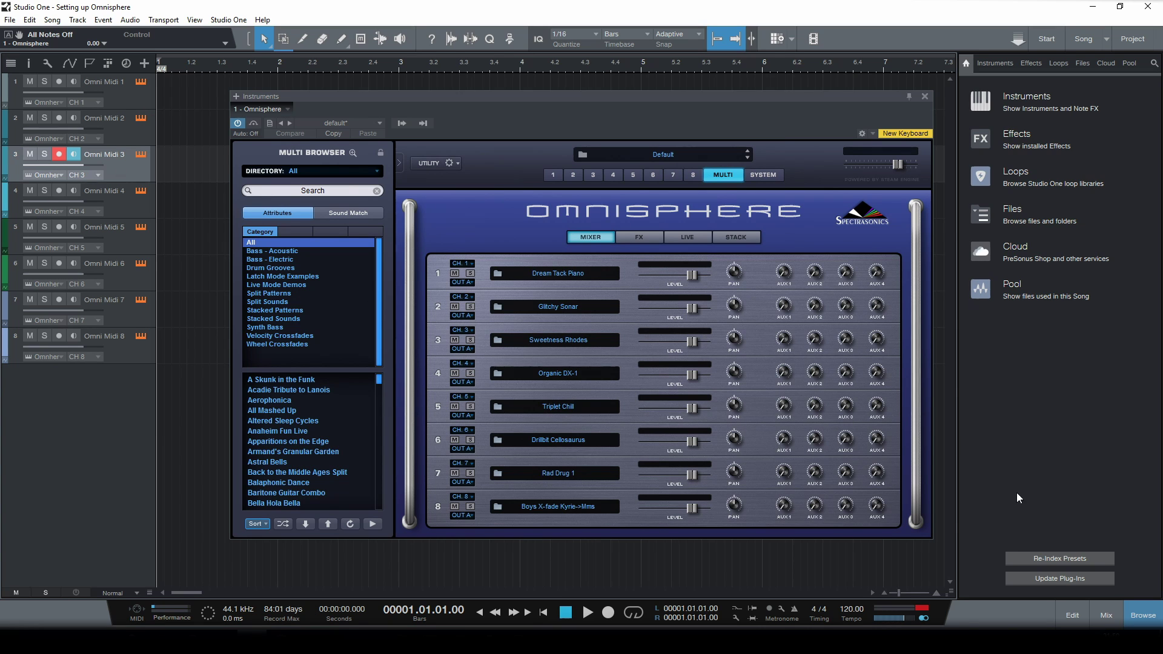
Open the mixer, then arm Omni Midi 4 and Omni Midi 5 to test their parts.
{"action": "left_click", "coordinate": [1105, 616]}
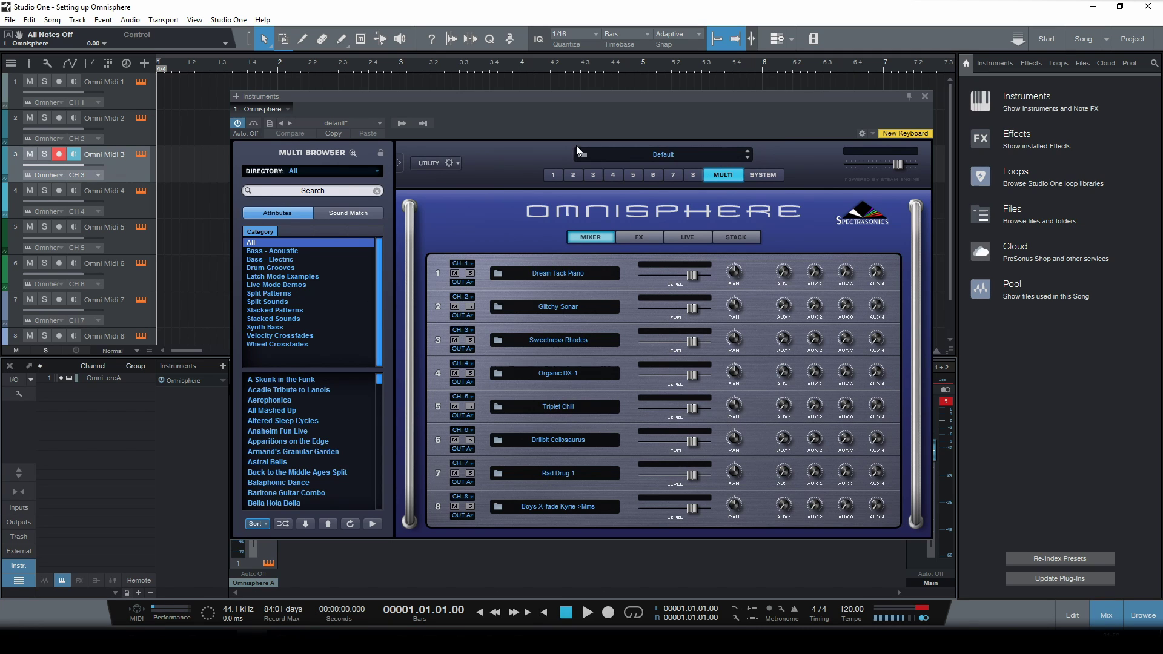
{"action": "left_click_drag", "start_coordinate": [525, 99], "coordinate": [829, 3]}
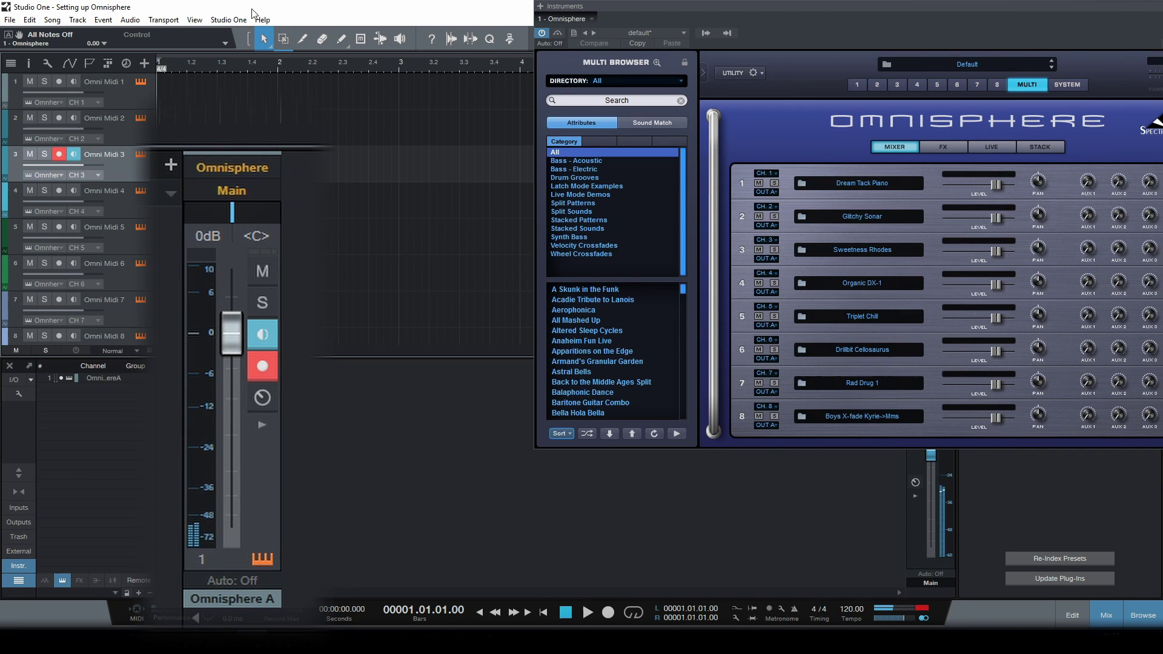
{"action": "left_click", "coordinate": [138, 212]}
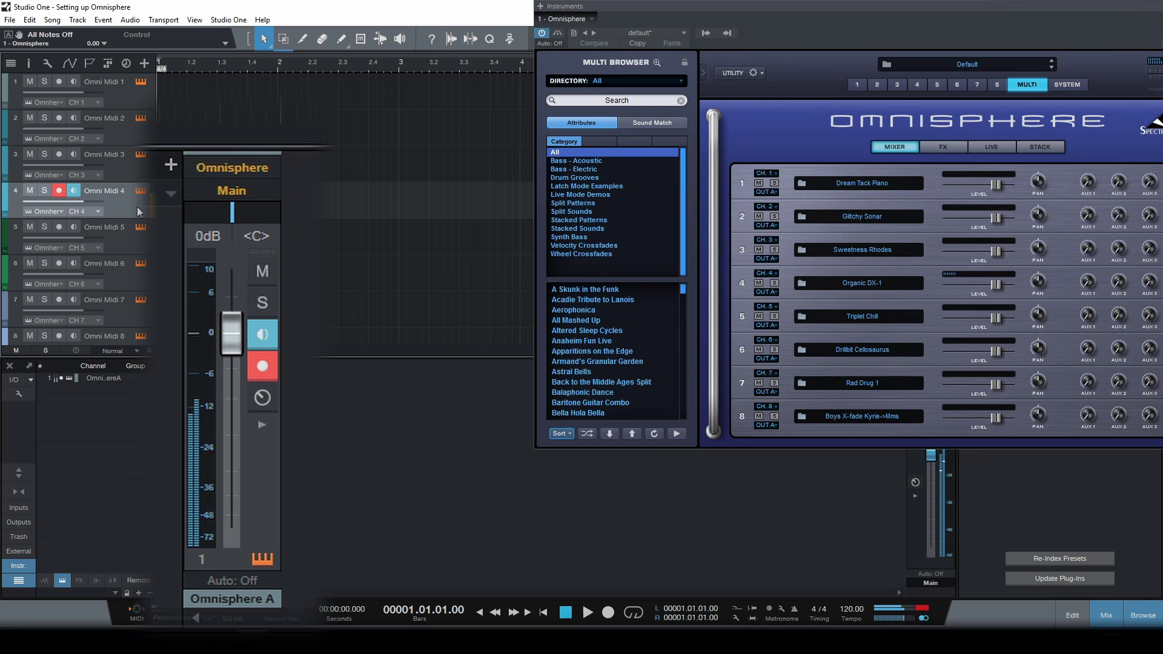
{"action": "left_click", "coordinate": [125, 242]}
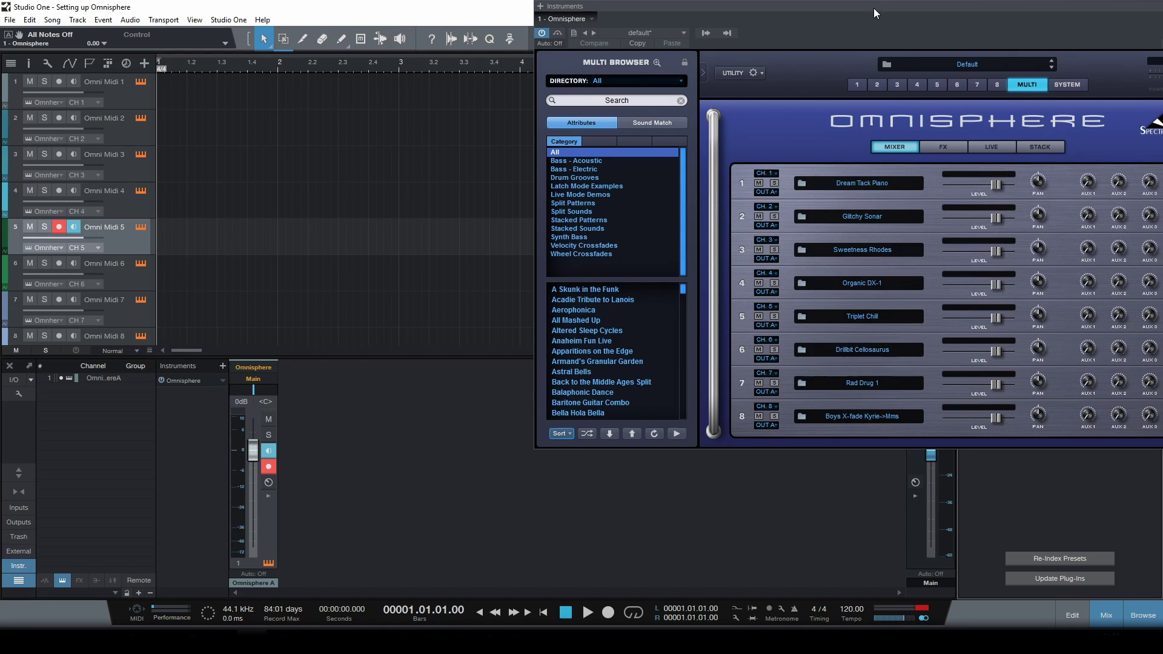
Route Omnisphere parts 2, 3 and 4 to outputs B, C and D.
{"action": "left_click_drag", "start_coordinate": [874, 13], "coordinate": [644, 106]}
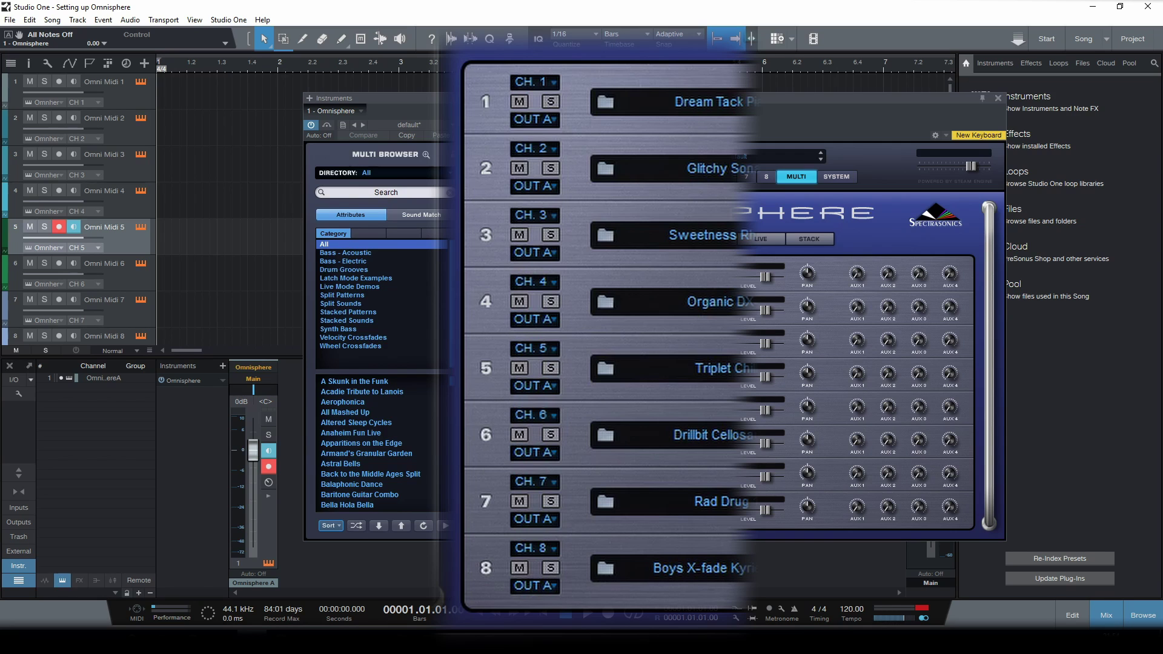
{"action": "left_click", "coordinate": [553, 186]}
{"action": "left_click", "coordinate": [580, 212]}
{"action": "left_click", "coordinate": [548, 253]}
{"action": "left_click", "coordinate": [601, 324]}
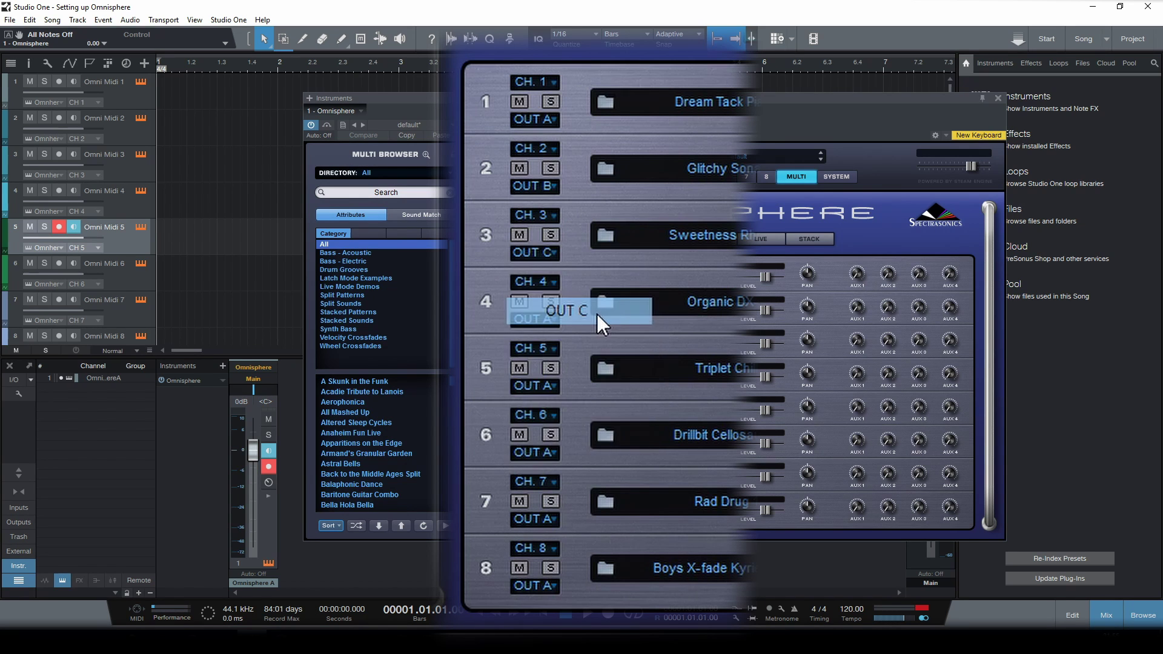
{"action": "left_click", "coordinate": [548, 385]}
{"action": "left_click", "coordinate": [543, 426]}
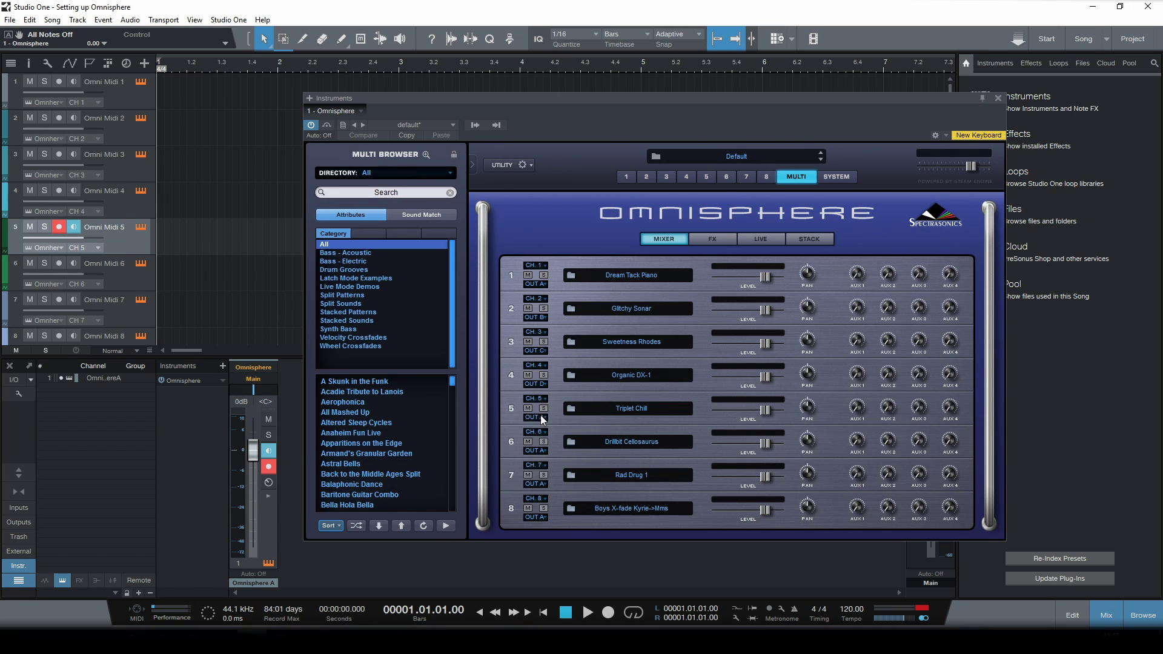
Route parts 5, 6, 7 and 8 to outputs E, F, G and H.
{"action": "left_click", "coordinate": [544, 417]}
{"action": "left_click", "coordinate": [550, 473]}
{"action": "left_click", "coordinate": [544, 451]}
{"action": "left_click", "coordinate": [550, 519]}
{"action": "left_click", "coordinate": [543, 484]}
{"action": "left_click", "coordinate": [550, 566]}
{"action": "left_click", "coordinate": [543, 517]}
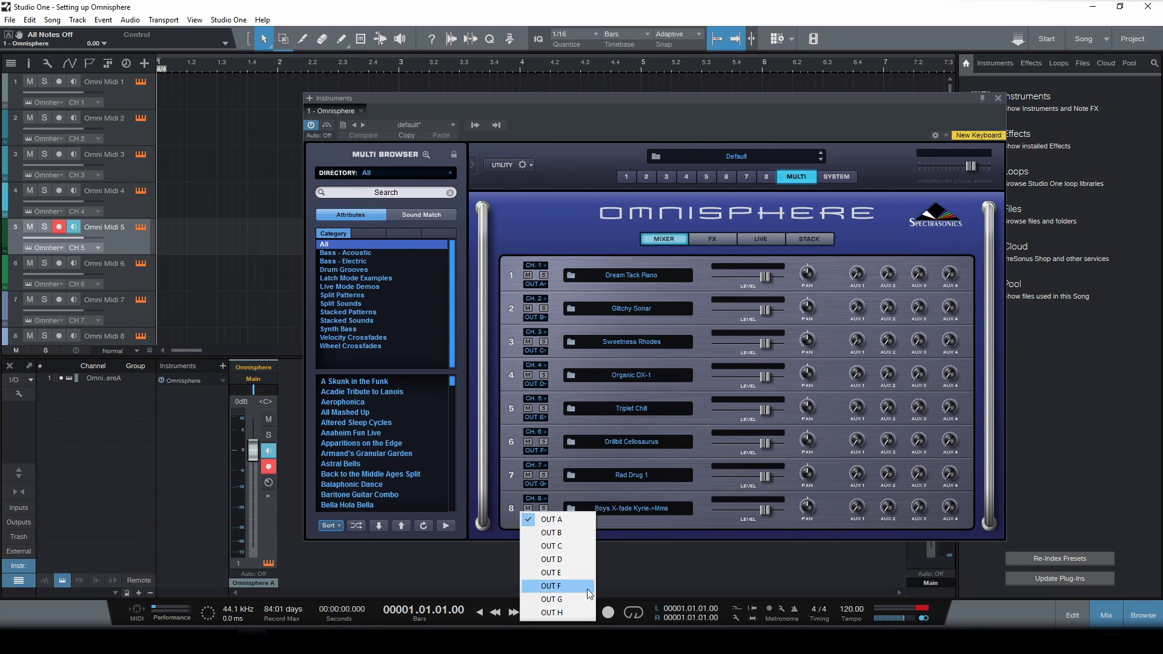
{"action": "left_click", "coordinate": [582, 612]}
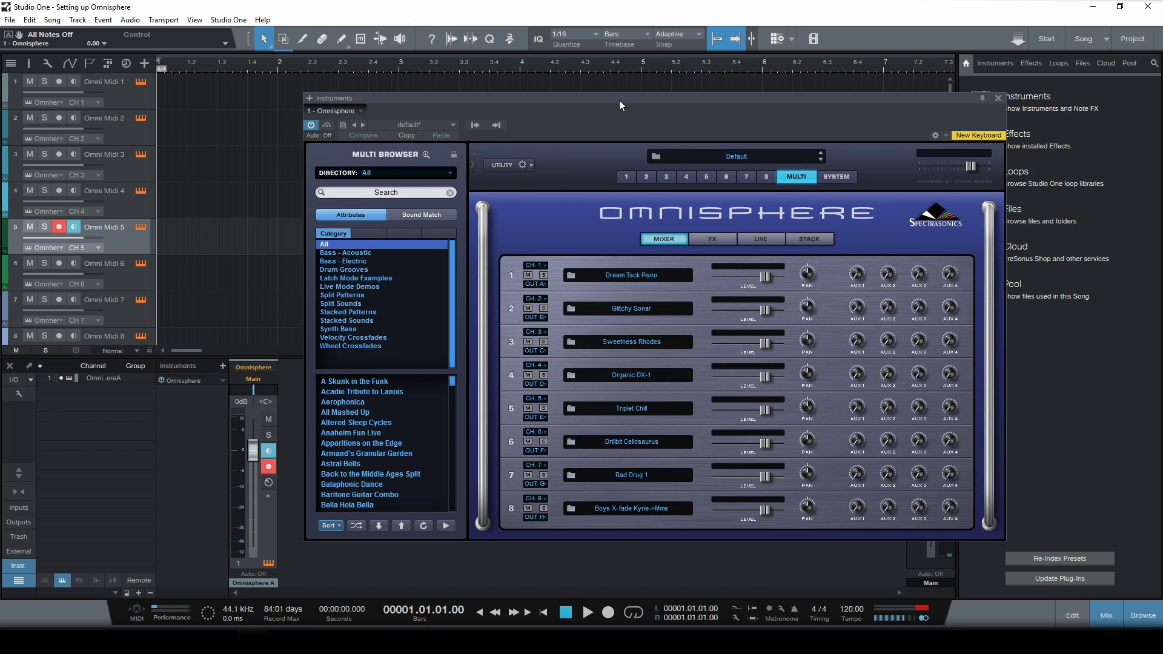
Show Omnisphere's Outputs list with outputs A through H.
{"action": "left_click_drag", "start_coordinate": [619, 100], "coordinate": [813, 100]}
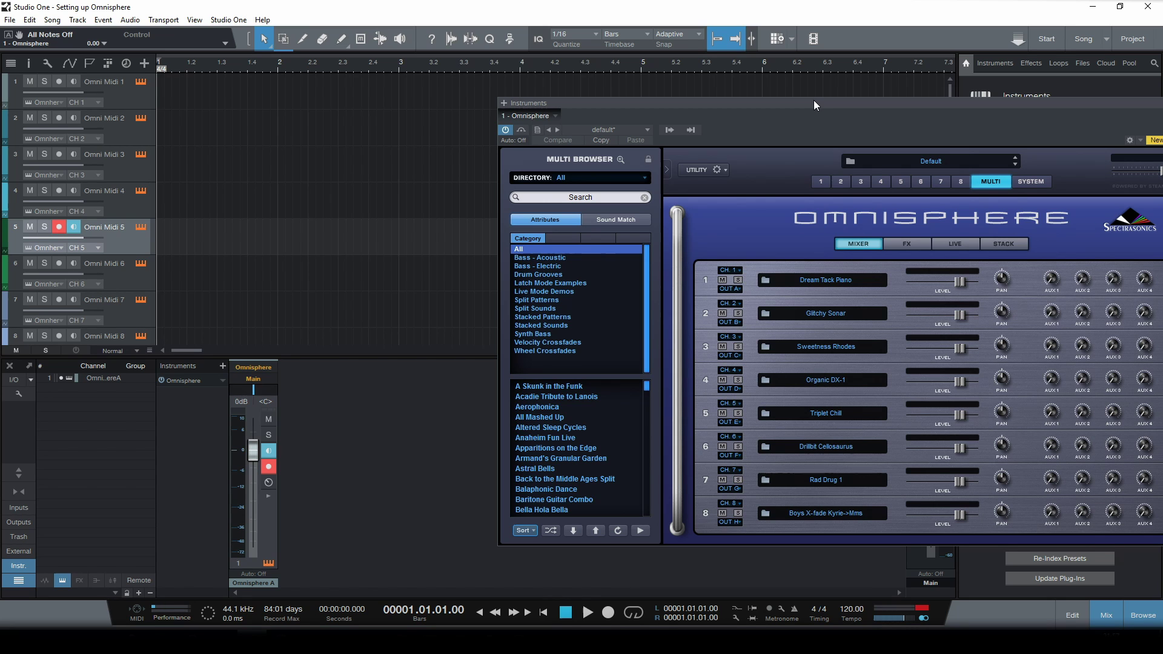
{"action": "left_click", "coordinate": [668, 129]}
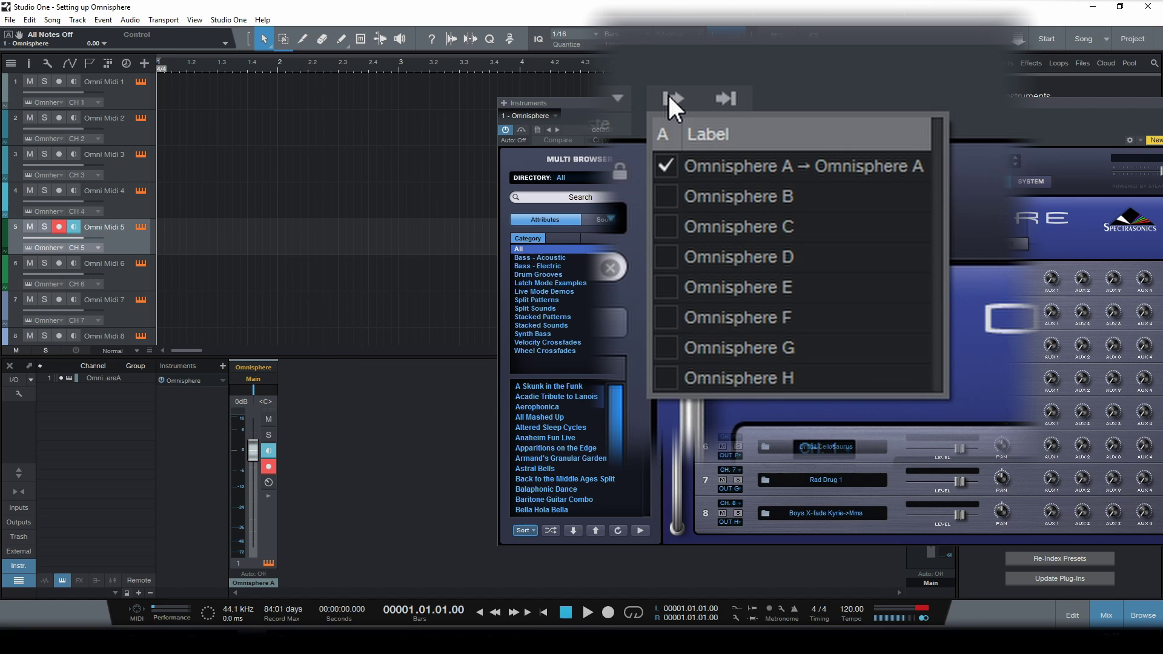
Enable Omnisphere outputs B through H so each gets its own mixer channel.
{"action": "left_click", "coordinate": [666, 196]}
{"action": "left_click", "coordinate": [666, 226]}
{"action": "left_click", "coordinate": [666, 257]}
{"action": "left_click", "coordinate": [666, 287]}
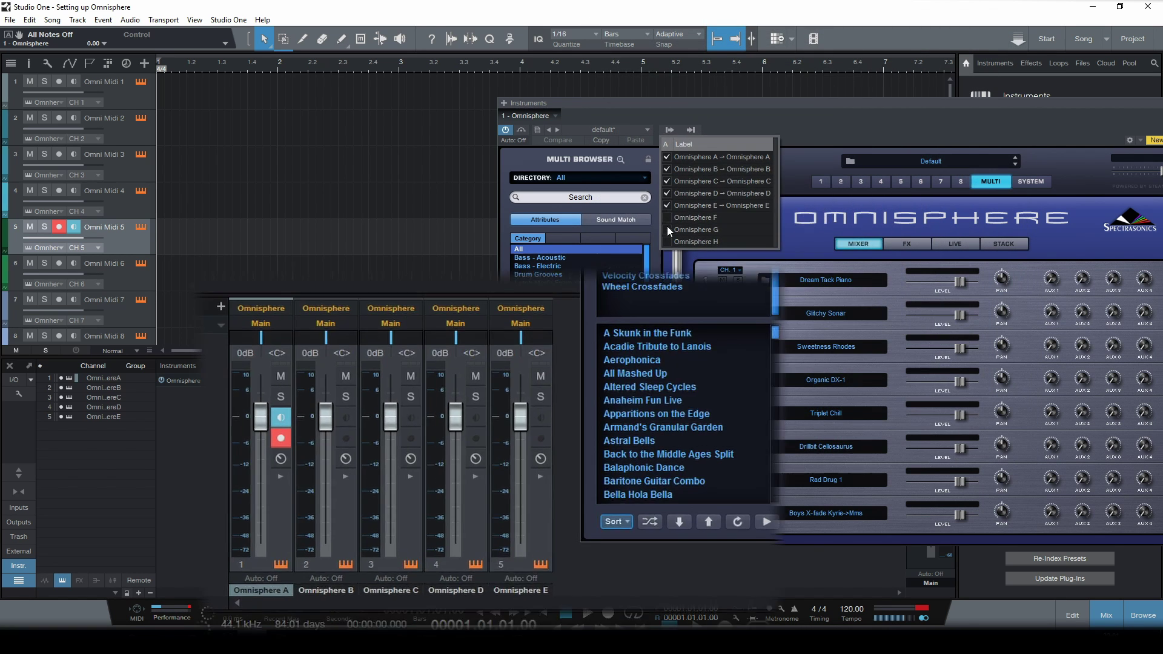
{"action": "left_click", "coordinate": [666, 217]}
{"action": "left_click", "coordinate": [667, 229]}
{"action": "left_click", "coordinate": [666, 242]}
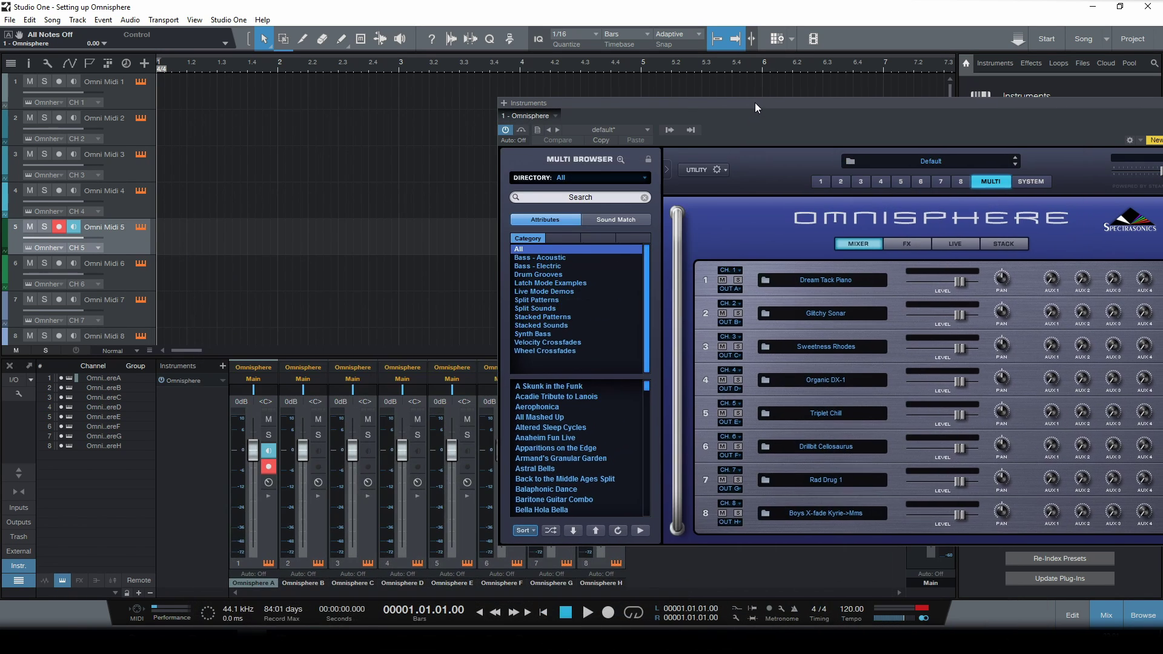
{"action": "mouse_move", "coordinate": [755, 103]}
{"action": "left_mouse_down"}
{"action": "mouse_move", "coordinate": [870, 74]}
{"action": "mouse_move", "coordinate": [769, 85]}
{"action": "left_mouse_up"}
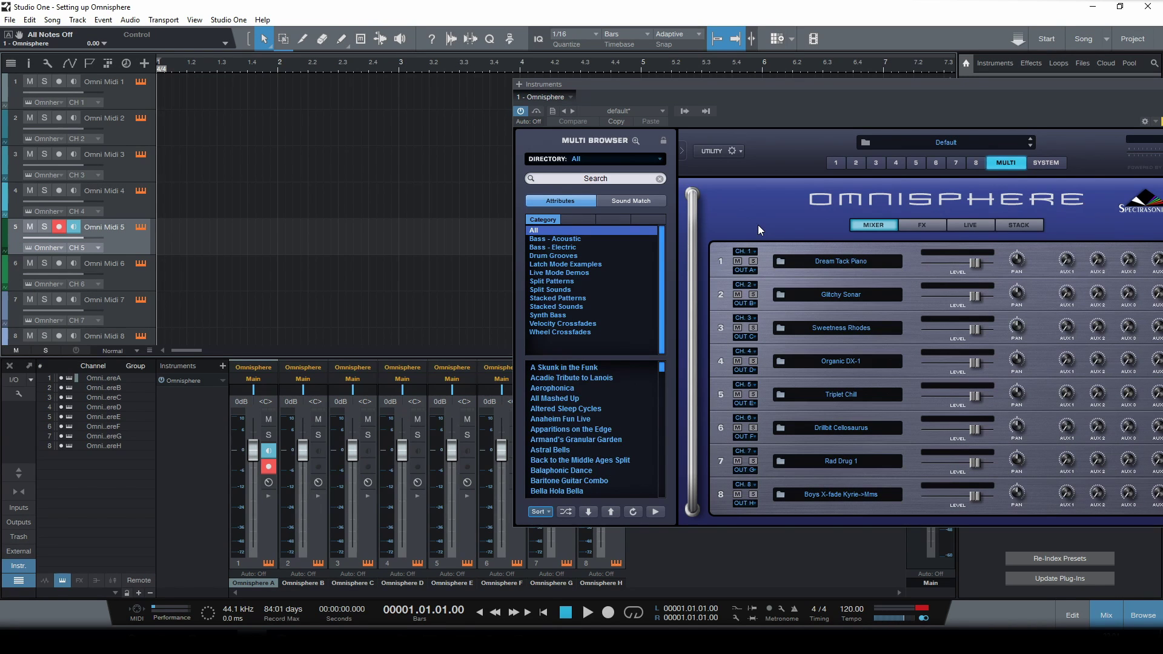
Record-arm Omni Midi 1, 2 and 3 in turn, confirming each plays through its own Omnisphere mixer channel.
{"action": "left_click", "coordinate": [136, 100]}
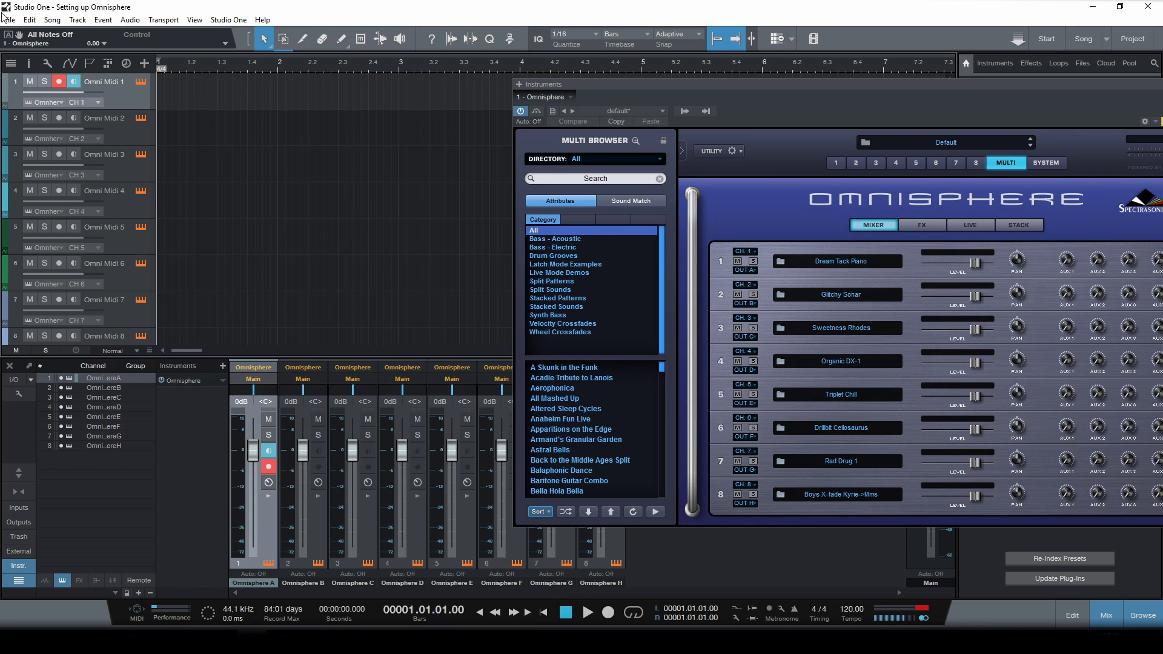
{"action": "left_click", "coordinate": [121, 132]}
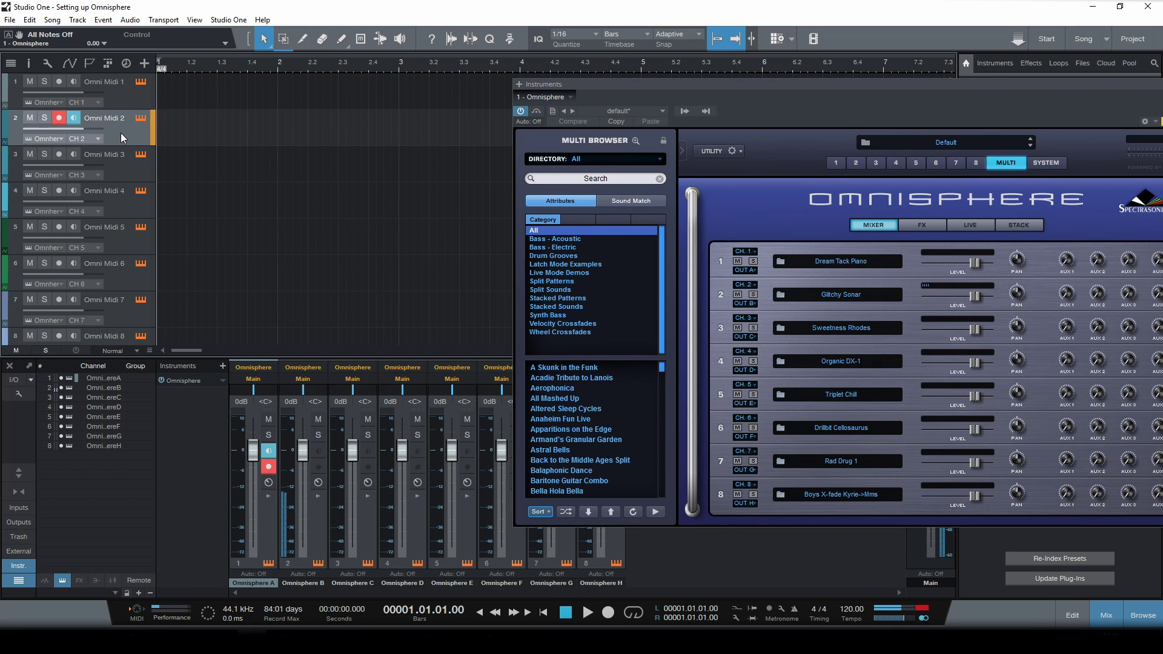
{"action": "left_click", "coordinate": [131, 167]}
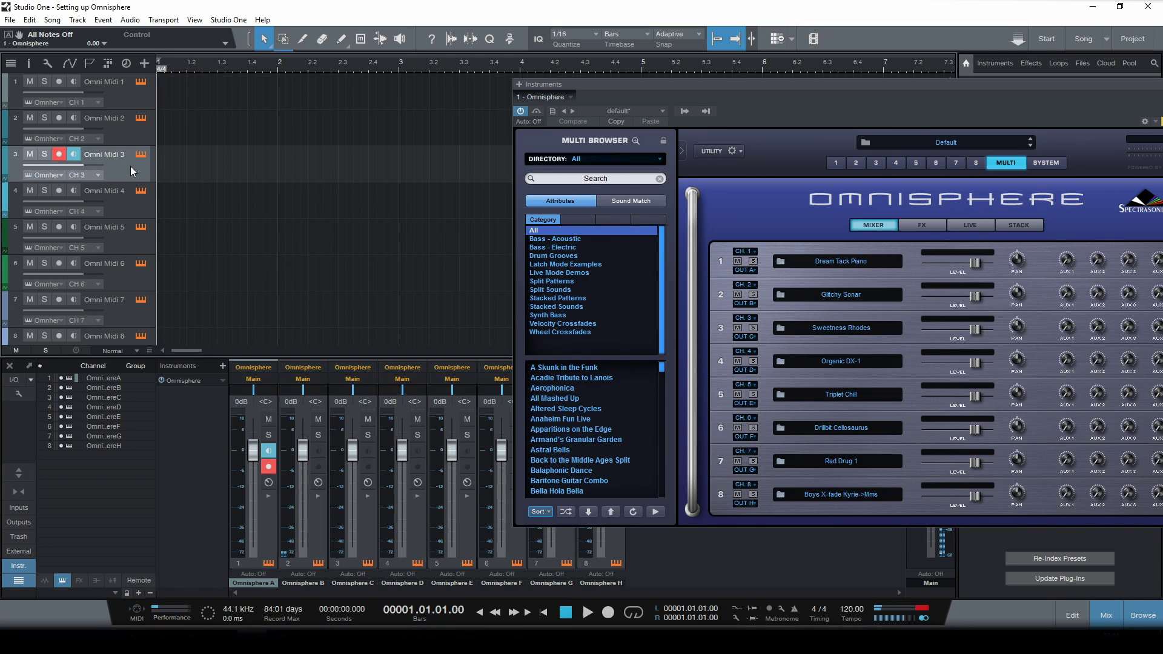